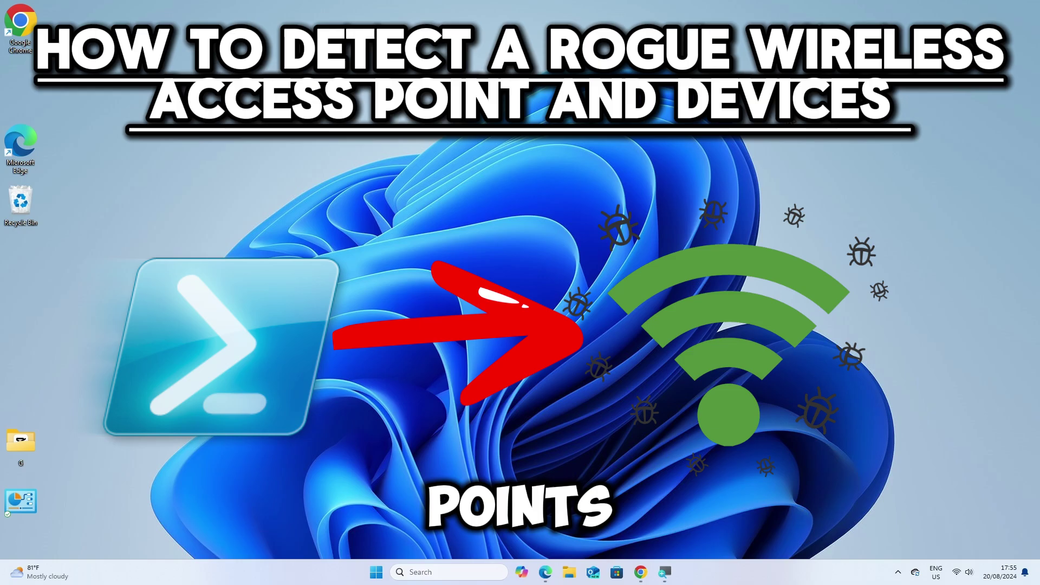
Search for powershell and launch Windows PowerShell as Administrator
click(399, 574)
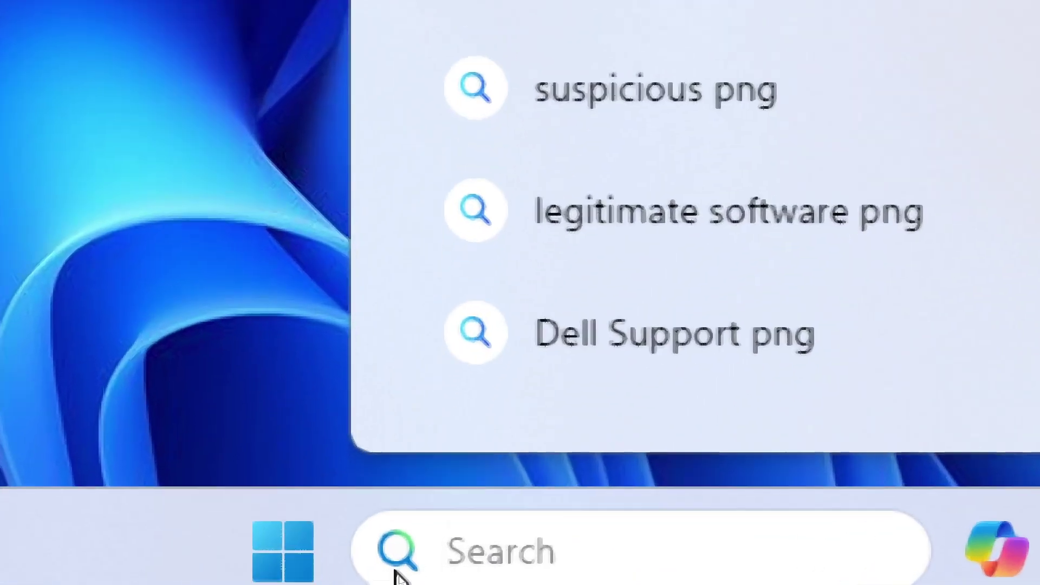
text(powe)
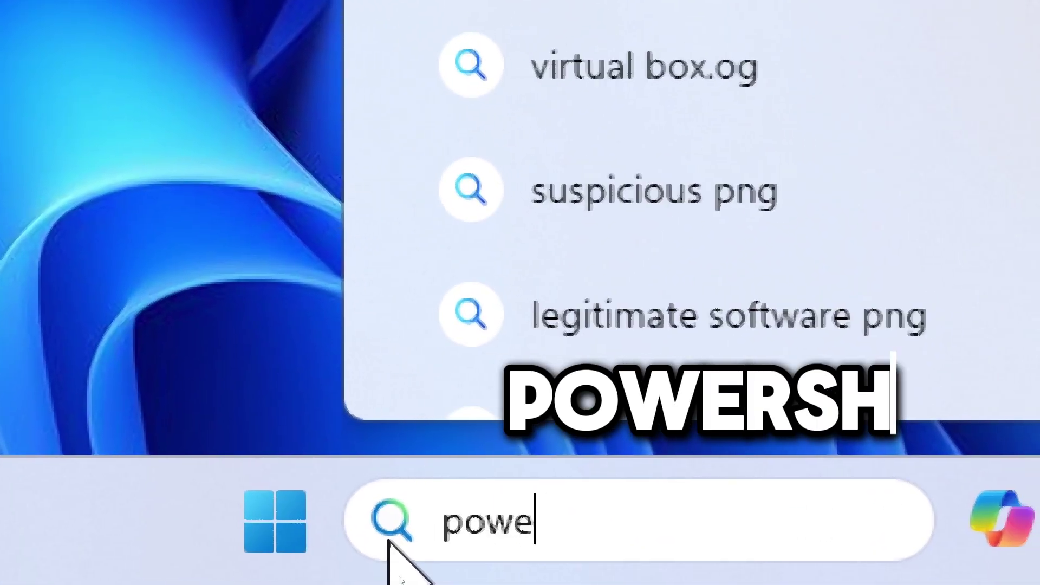
text(rshell)
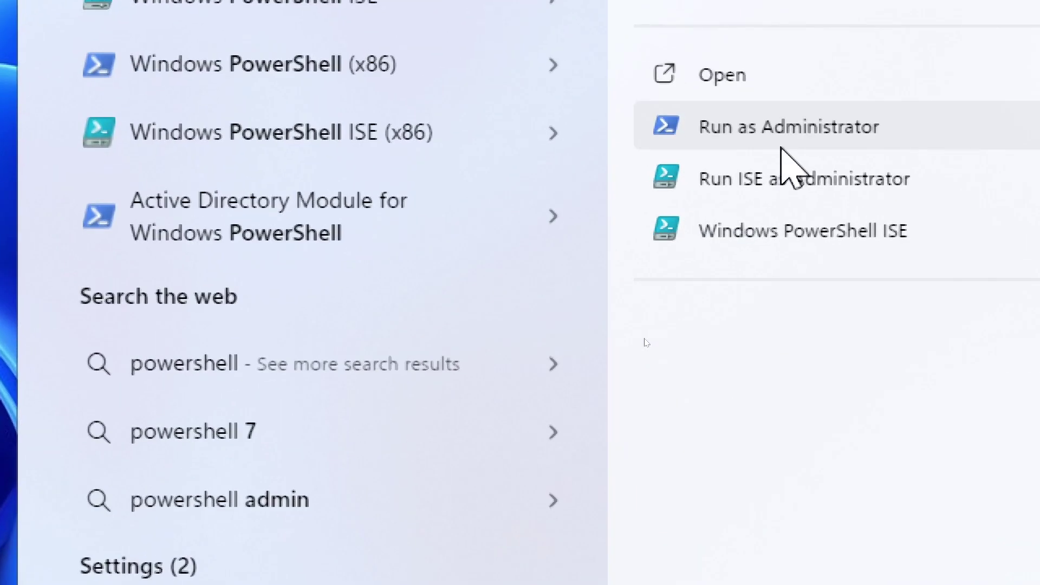
click(782, 149)
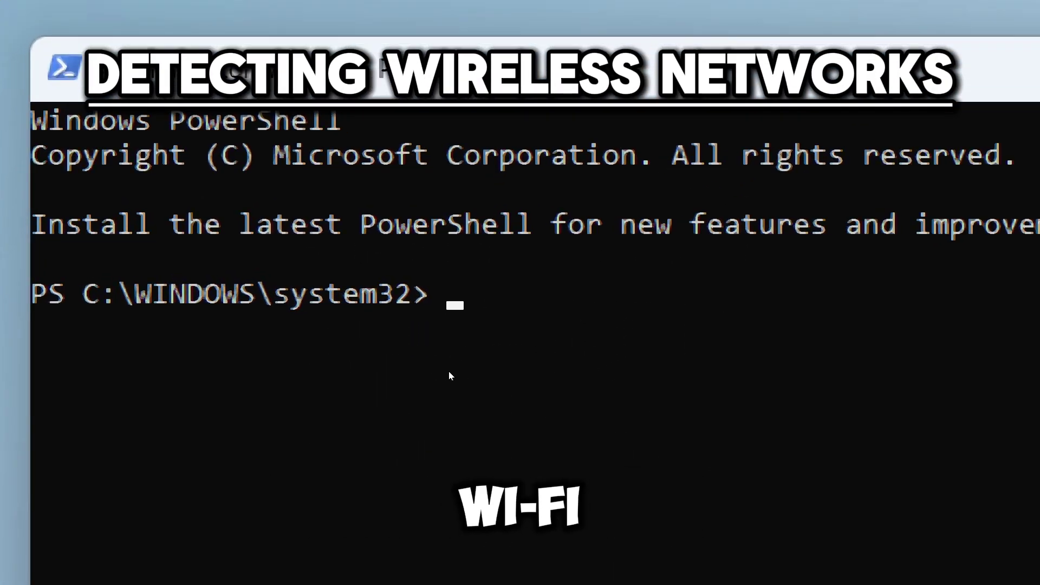
text(nets)
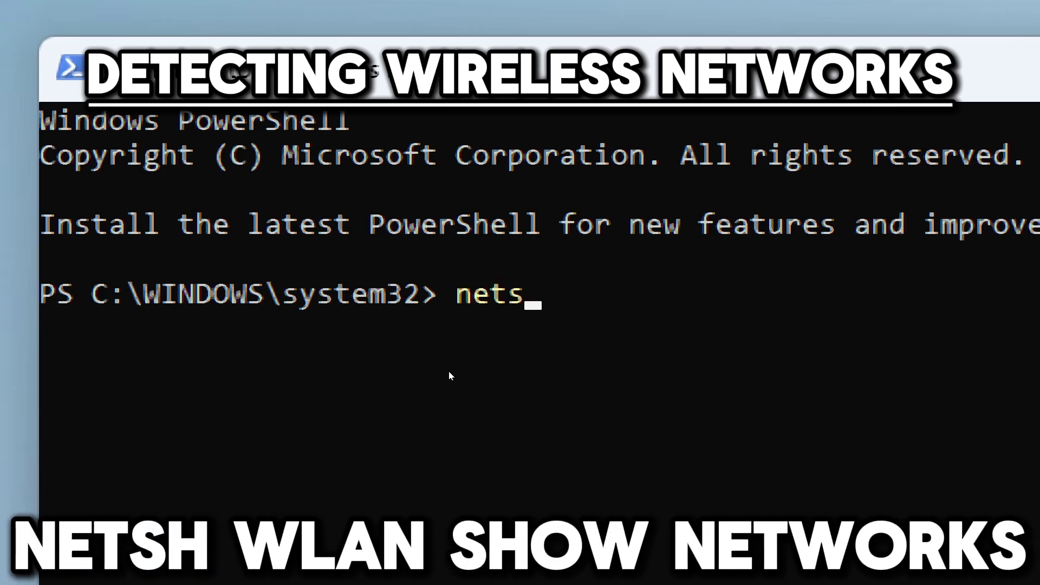
text(h)
text( wlan s)
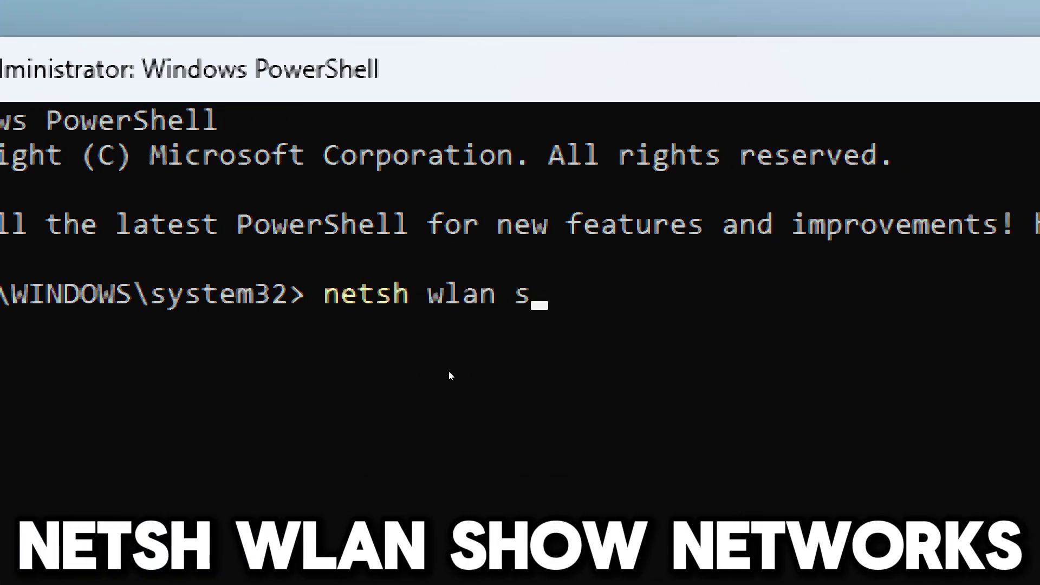
text(how)
text( ne)
text(tworks)
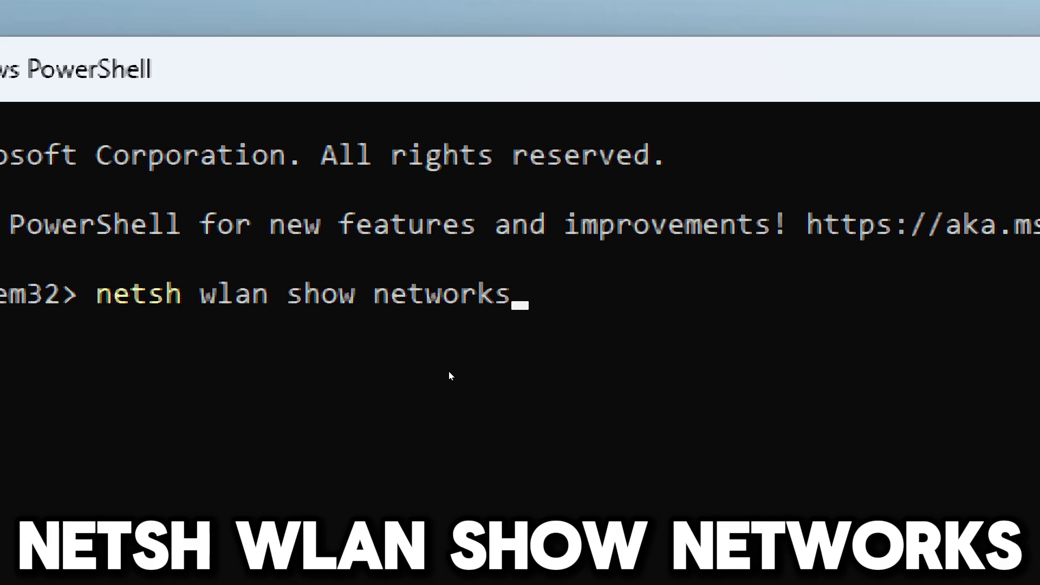
Run netsh wlan show networks to list the visible Darkside WPA3-Personal network
key(Return)
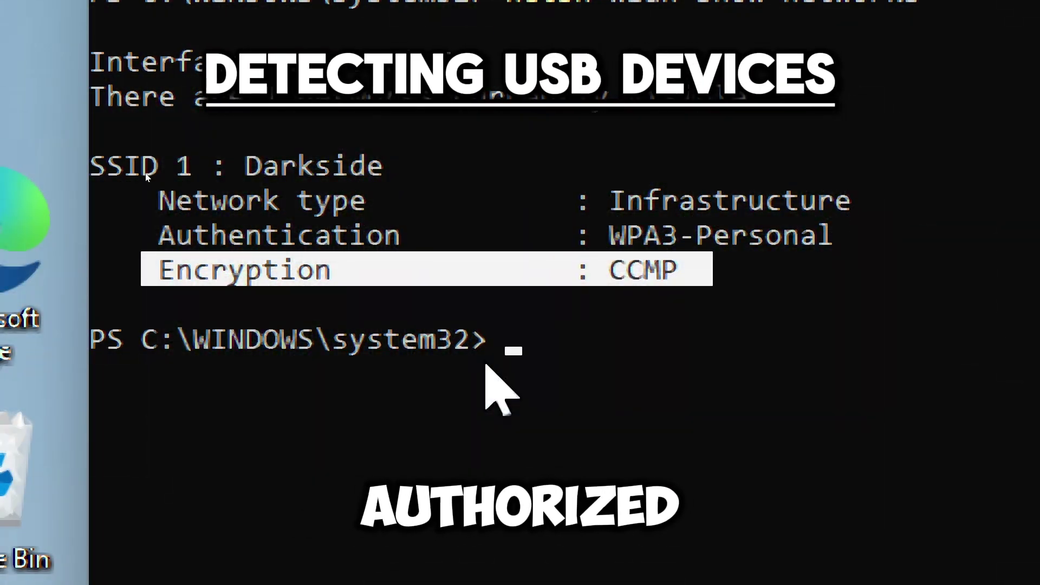
text(Get-Wm)
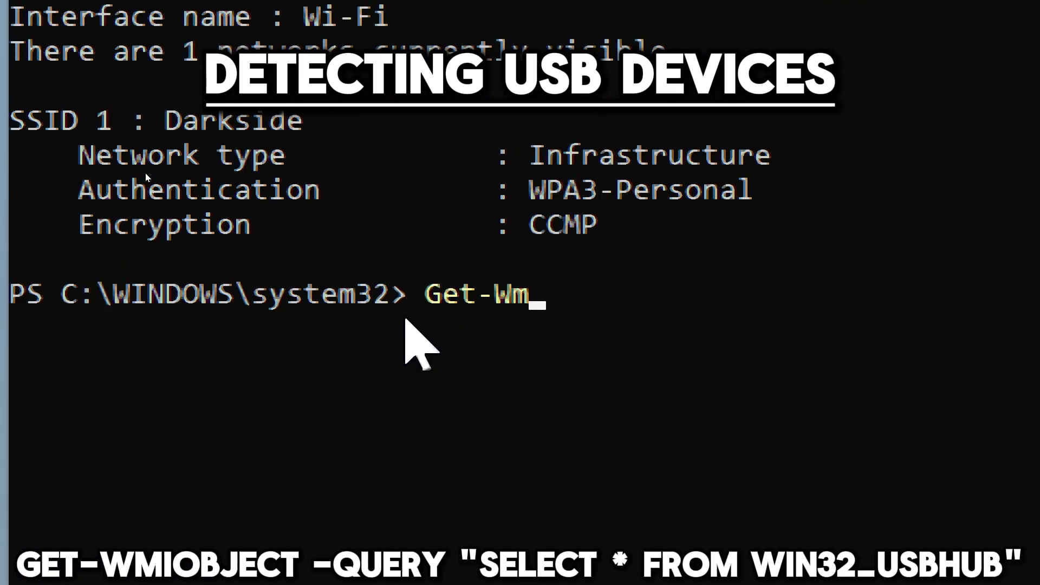
text(iObject -Q)
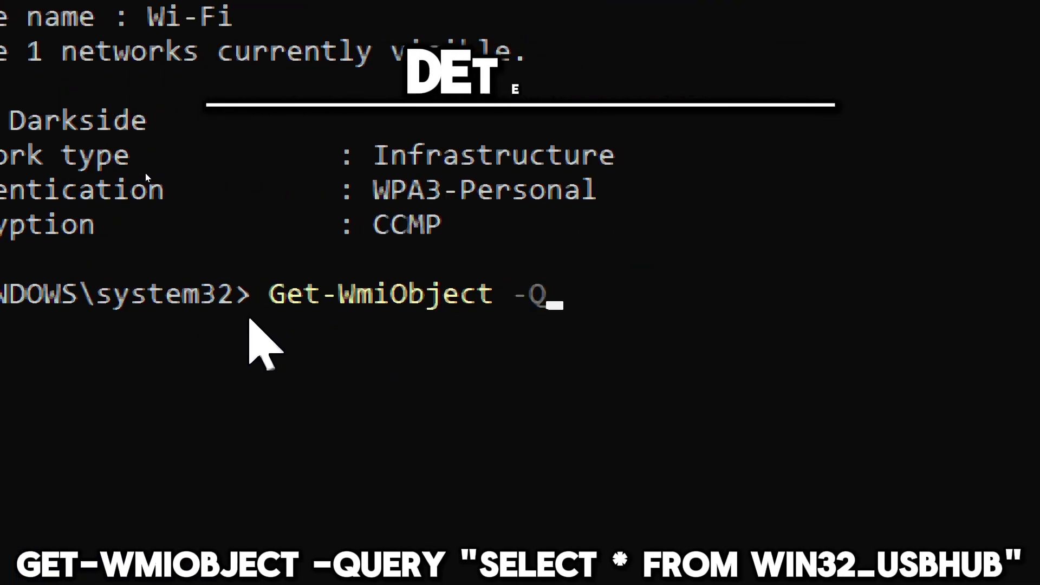
text(uery "SELEC)
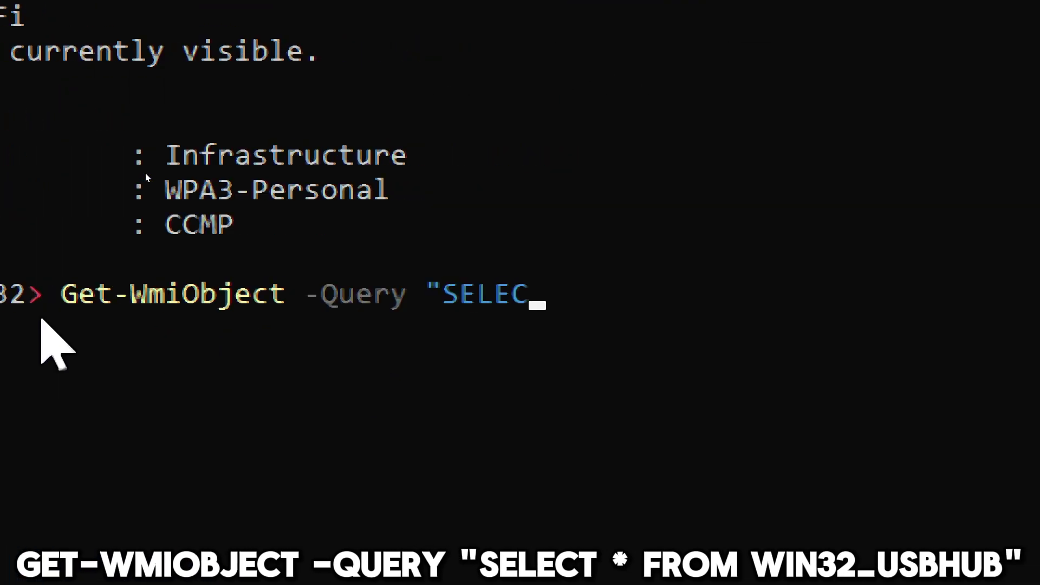
text(T * FROMW)
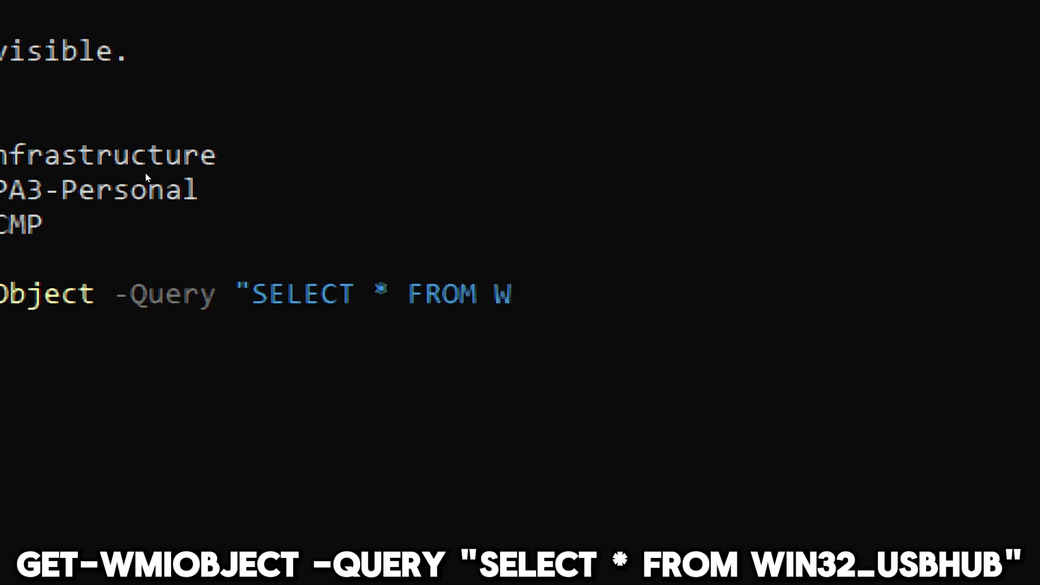
text(in32_US)
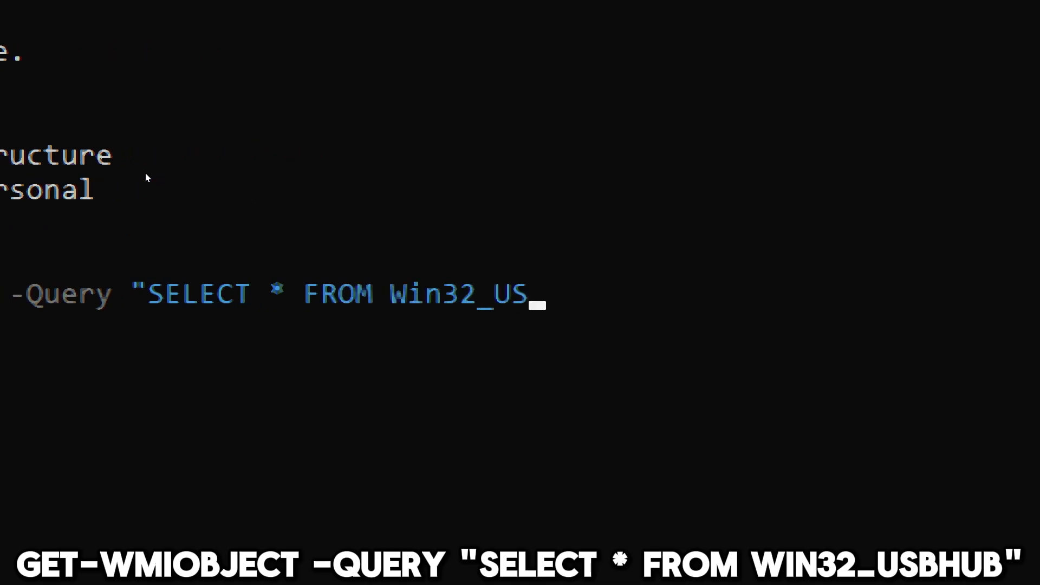
text(BHub")
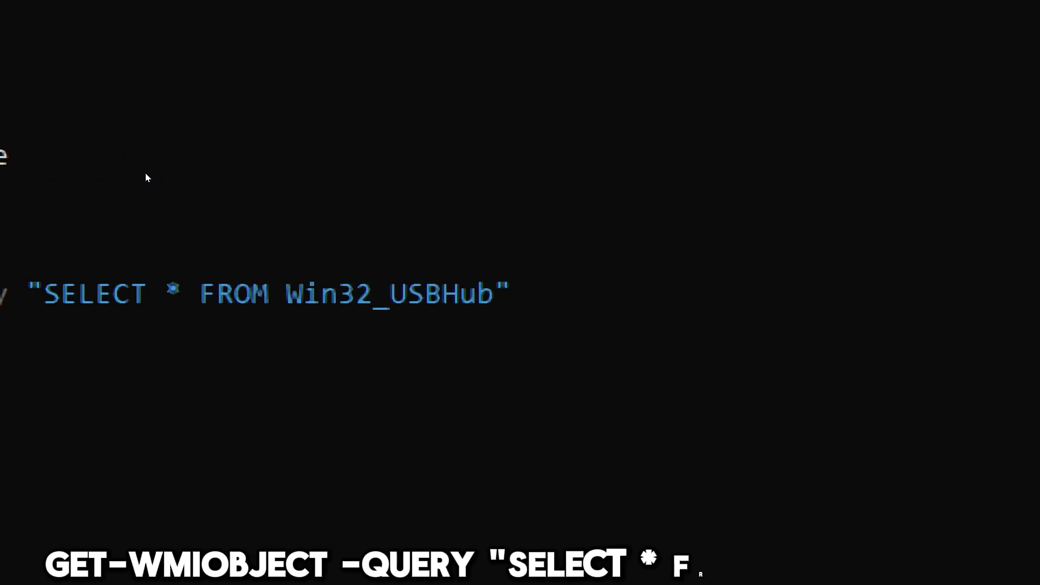
Run the Get-WmiObject Win32_USBHub query to list Generic USB Hub and Composite Device entries
key(Return)
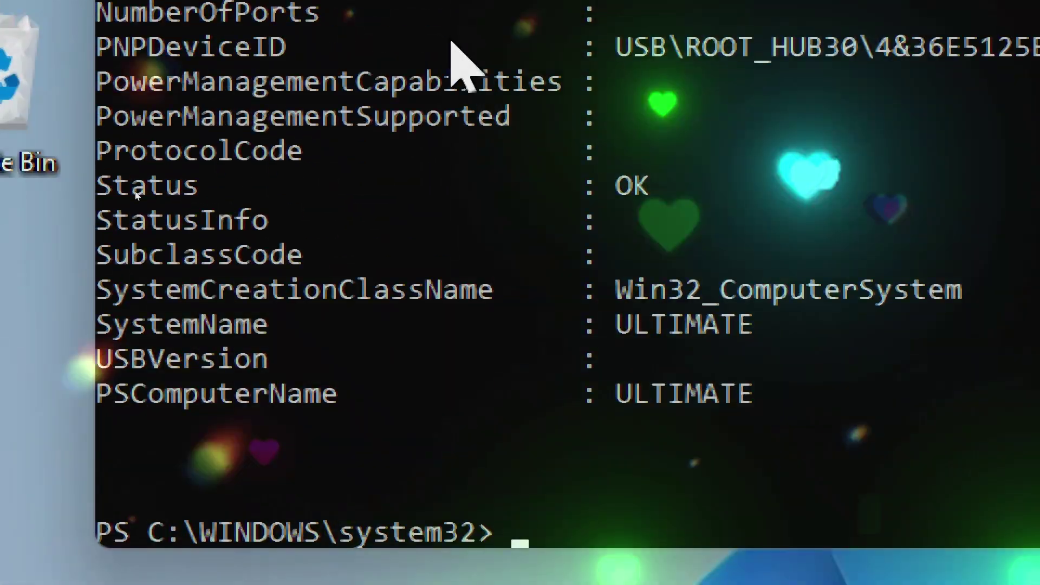
scroll(361, 325, up, 5)
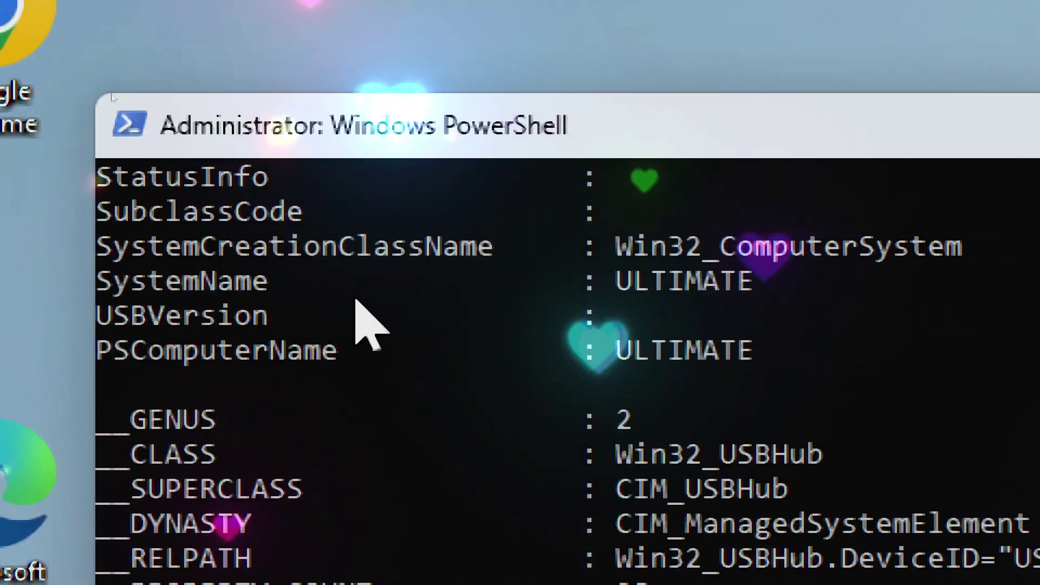
scroll(360, 325, up, 5)
scroll(351, 305, down, 2)
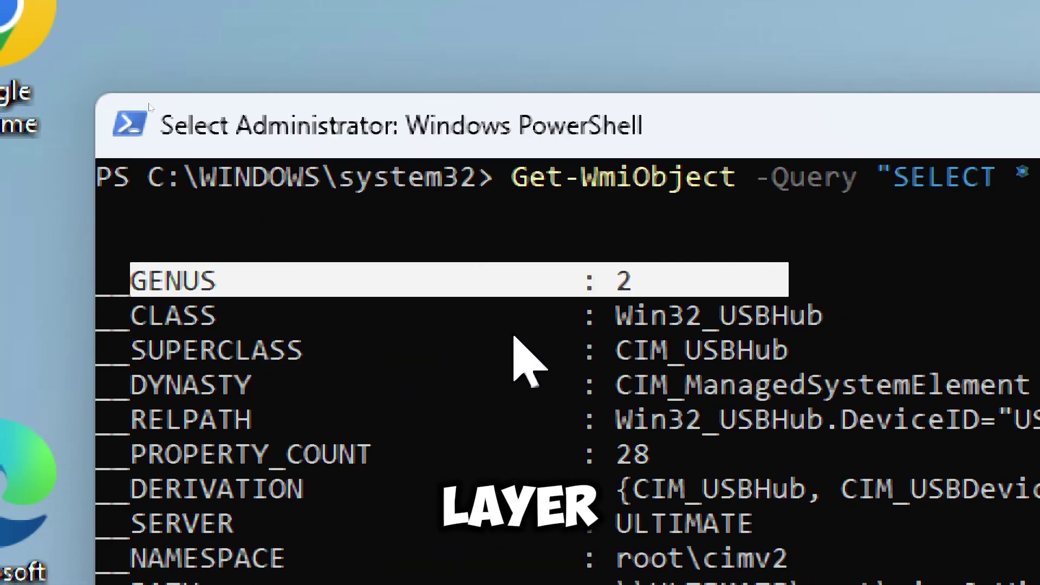
scroll(569, 390, down, 2)
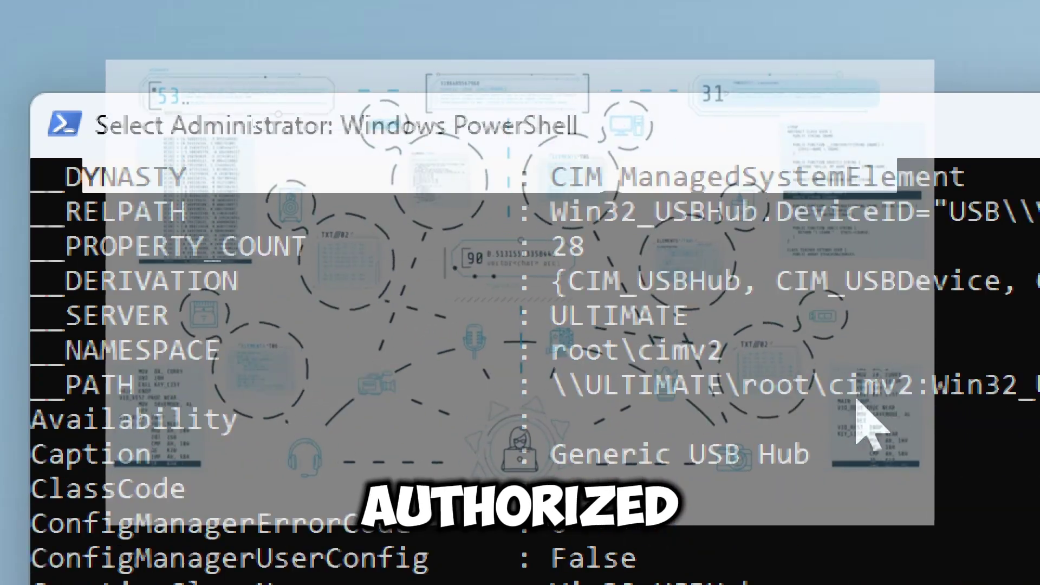
scroll(495, 354, down, 2)
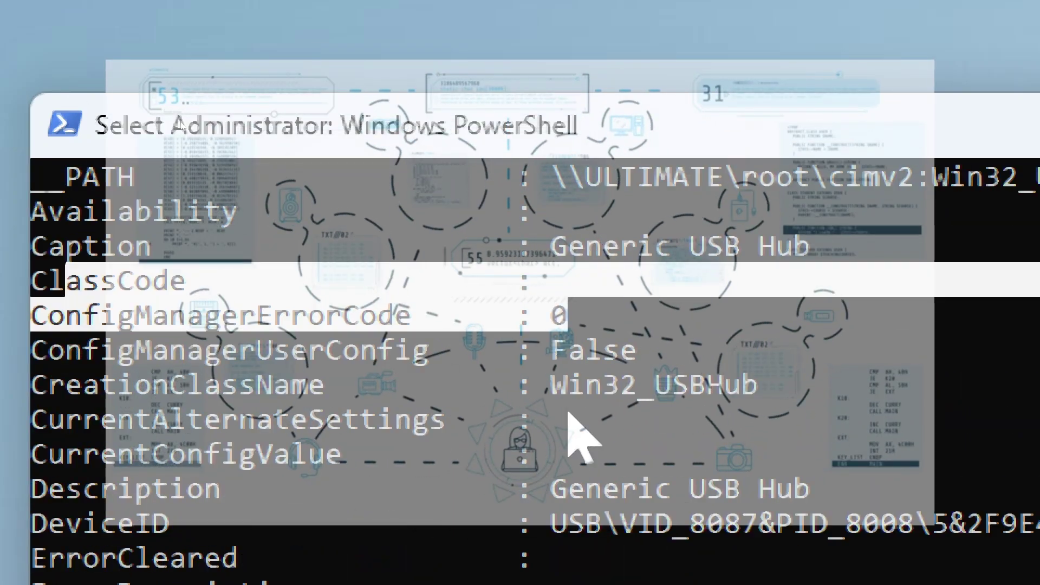
scroll(570, 430, down, 2)
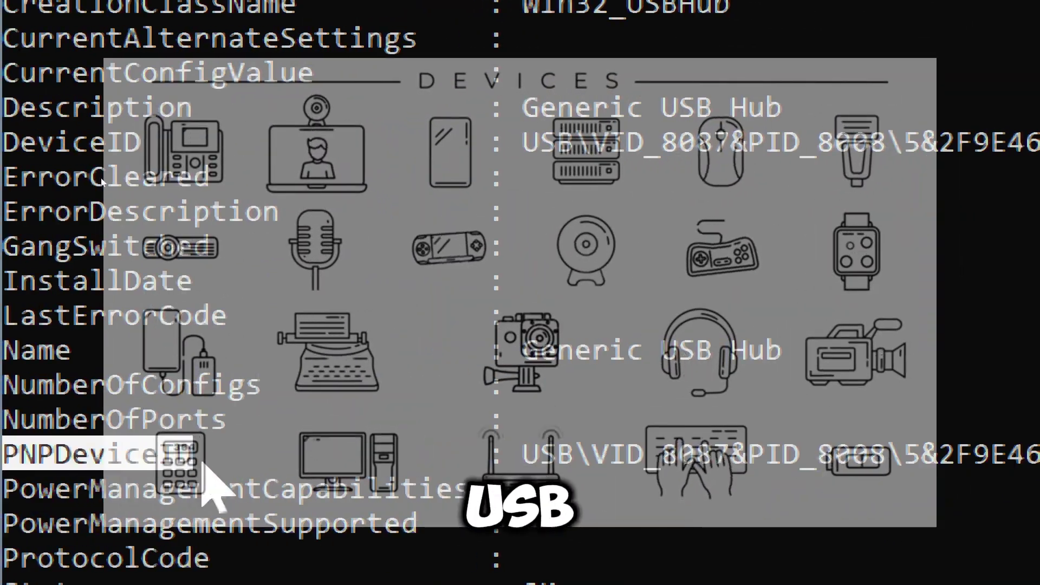
scroll(204, 476, down, 4)
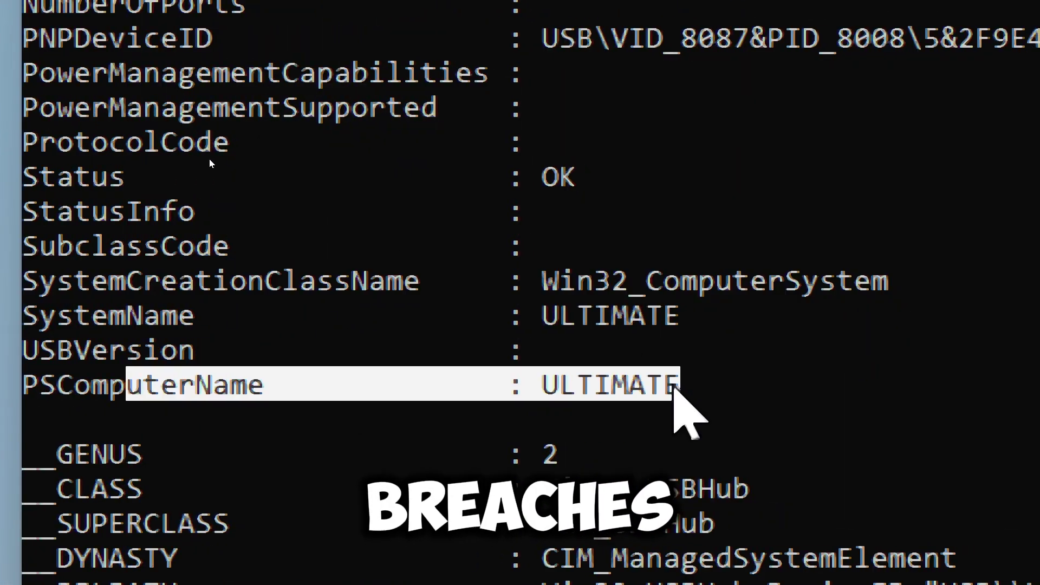
scroll(209, 162, down, 2)
scroll(252, 170, down, 2)
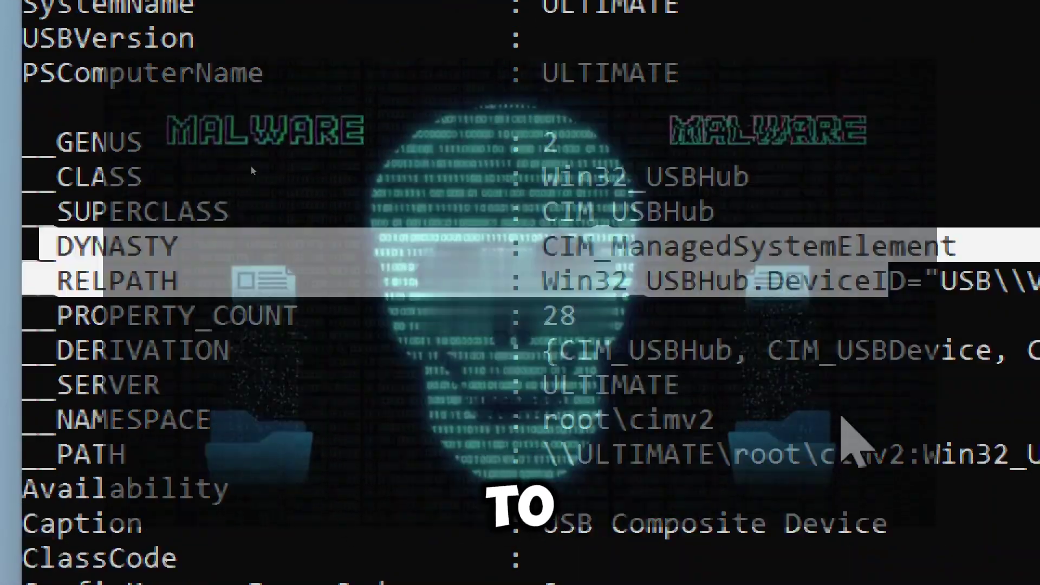
scroll(251, 159, down, 10)
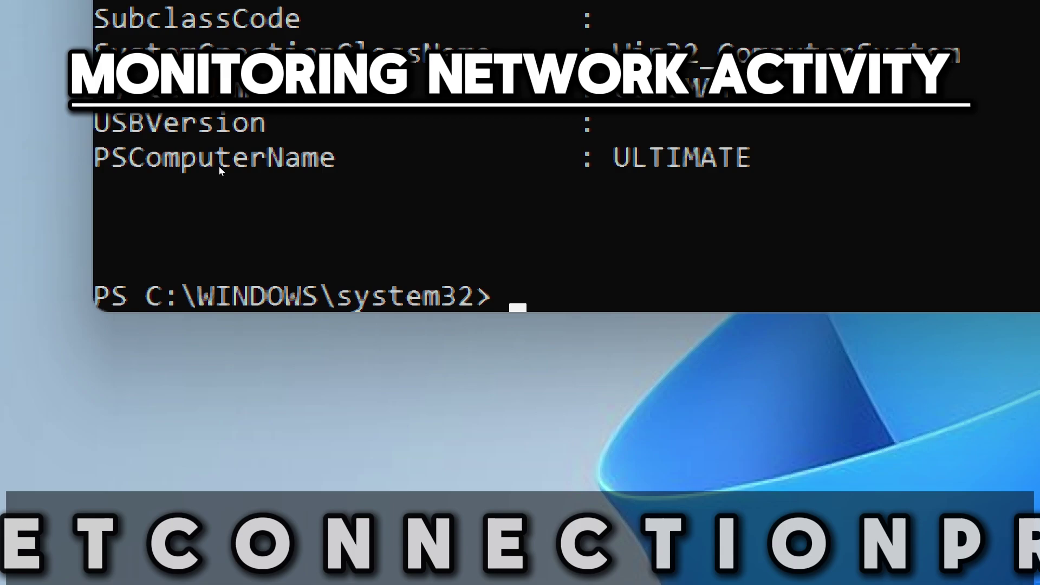
text(Ge)
text(t-Ne)
text(tConne)
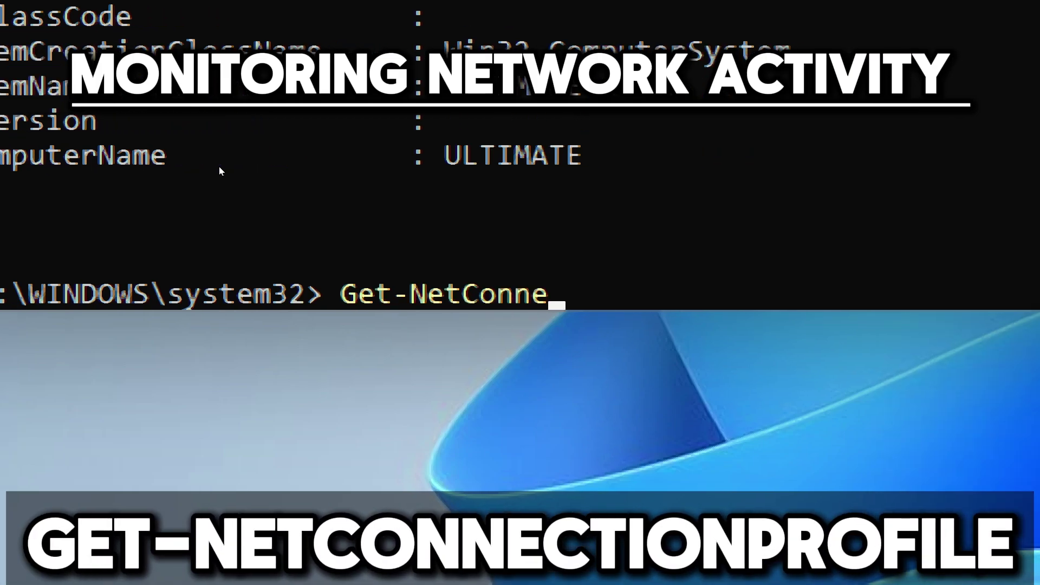
text(ction)
text(P)
text(rof)
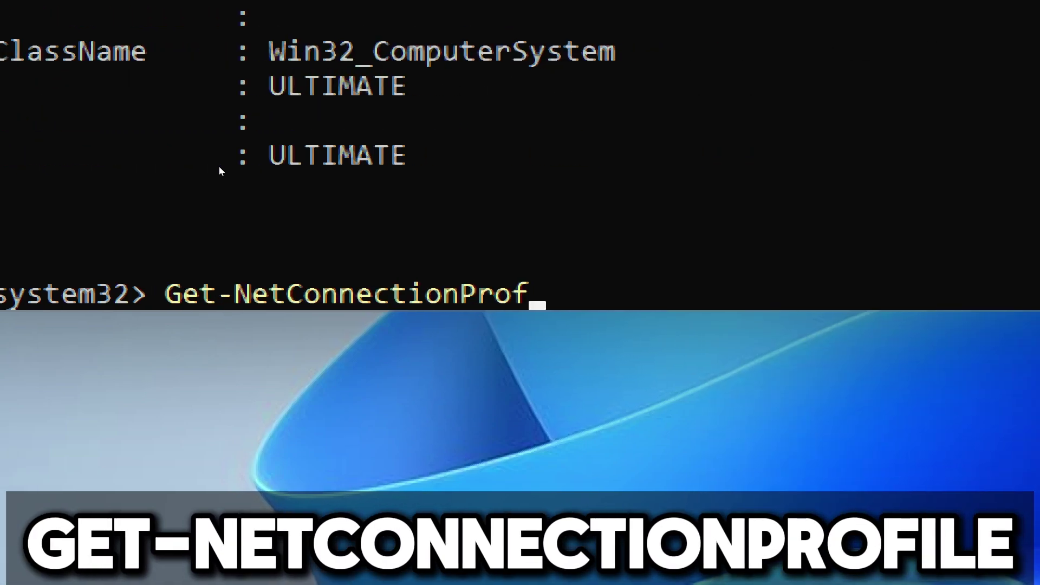
text(ile)
Run Get-NetConnectionProfile and highlight the Darkside profile name and IPv4/IPv6 connectivity lines
key(Return)
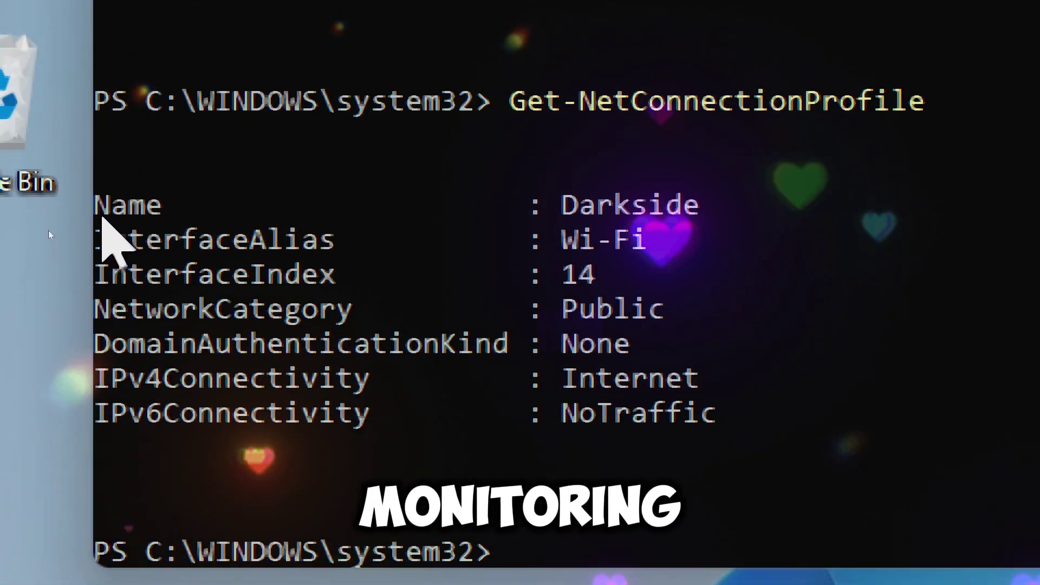
mouse_move(96, 204)
mouse_down()
mouse_move(41, 242)
mouse_move(283, 254)
mouse_up()
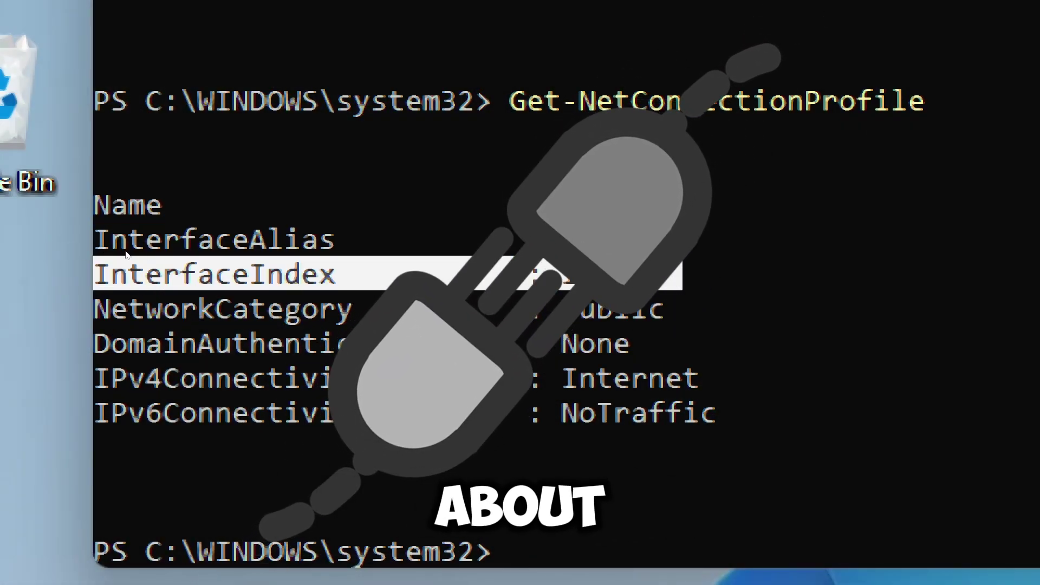
drag(523, 378, 737, 382)
drag(545, 412, 744, 412)
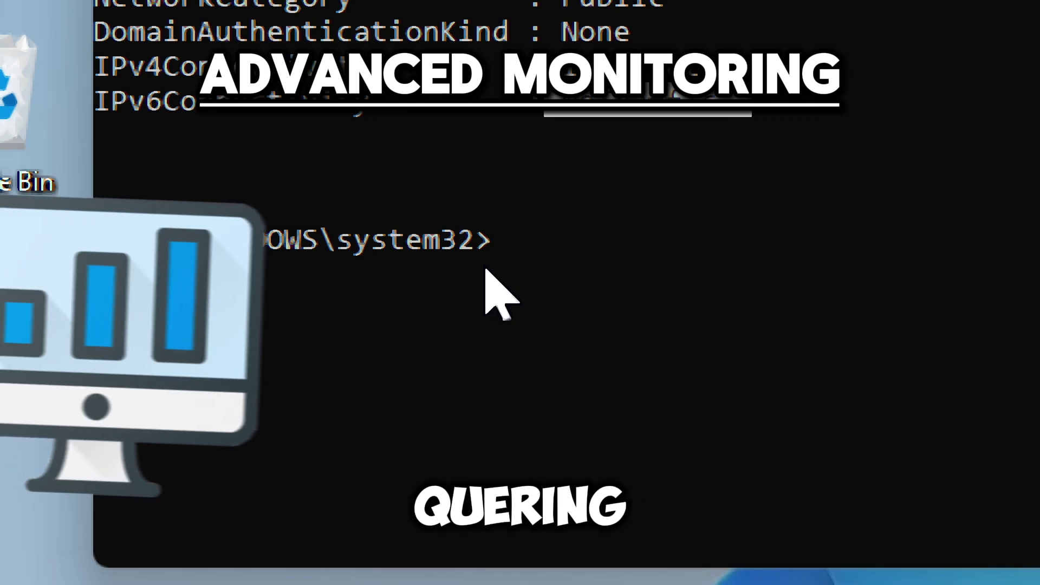
text(G)
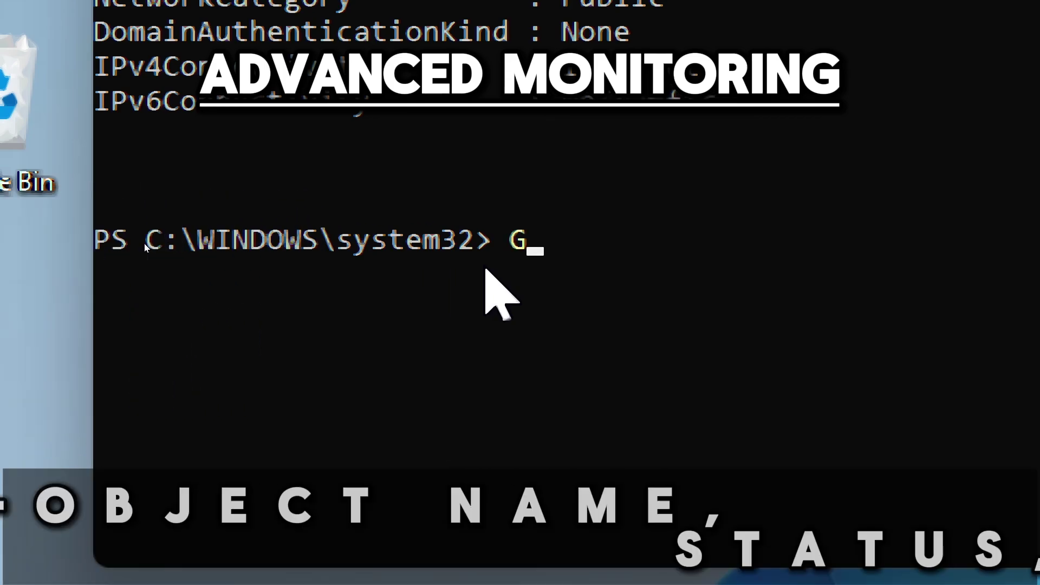
text(et-NetA)
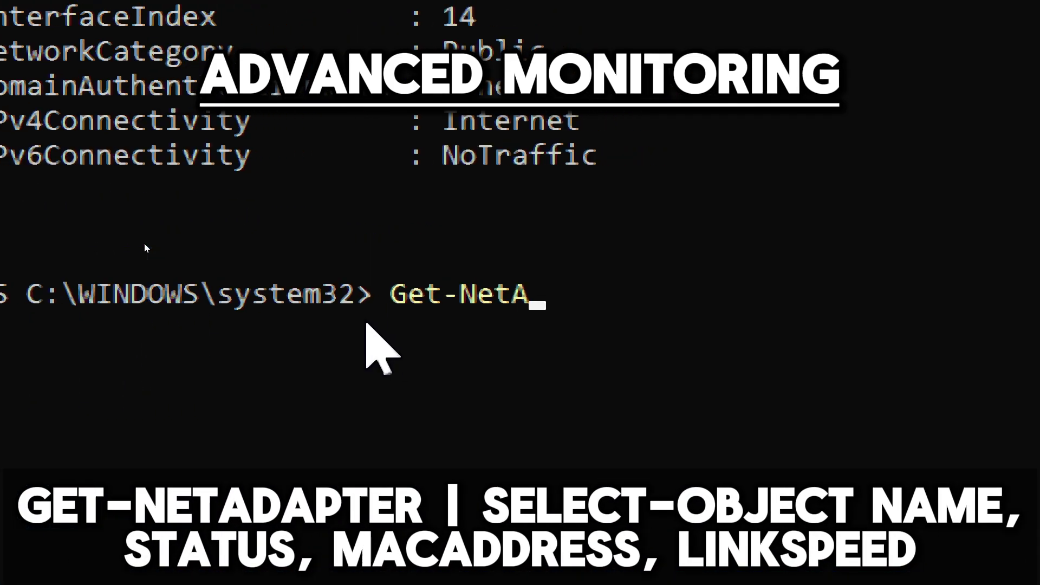
text(dap)
text(ter | Selec)
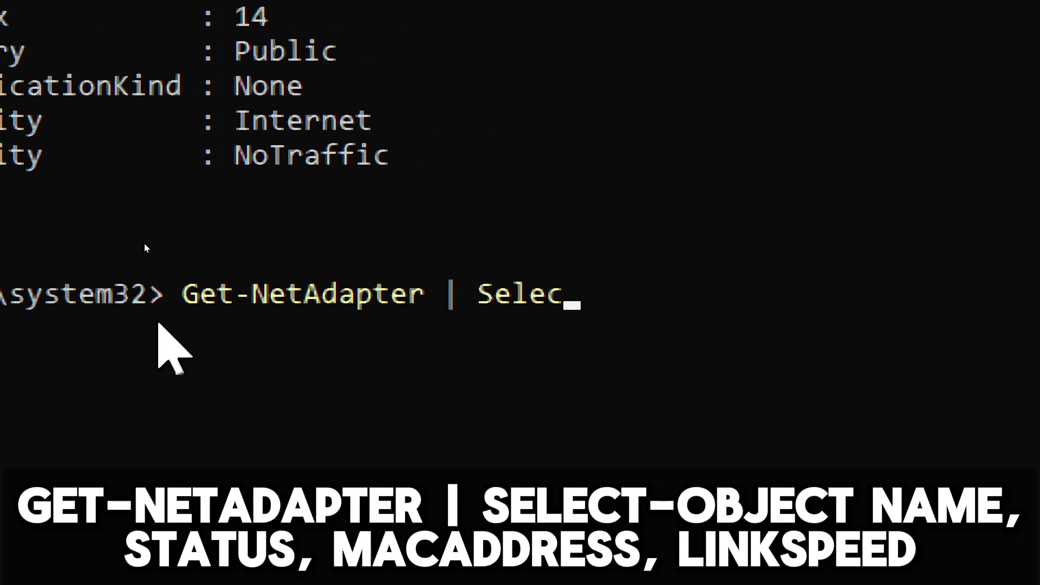
text(t-Objec)
text(t Name, )
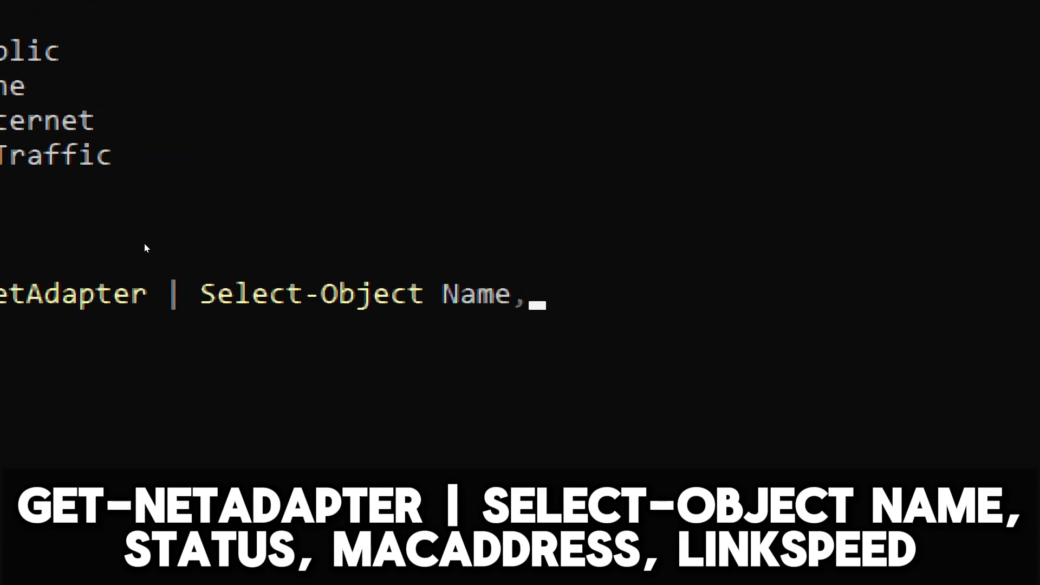
text(Status, Mac)
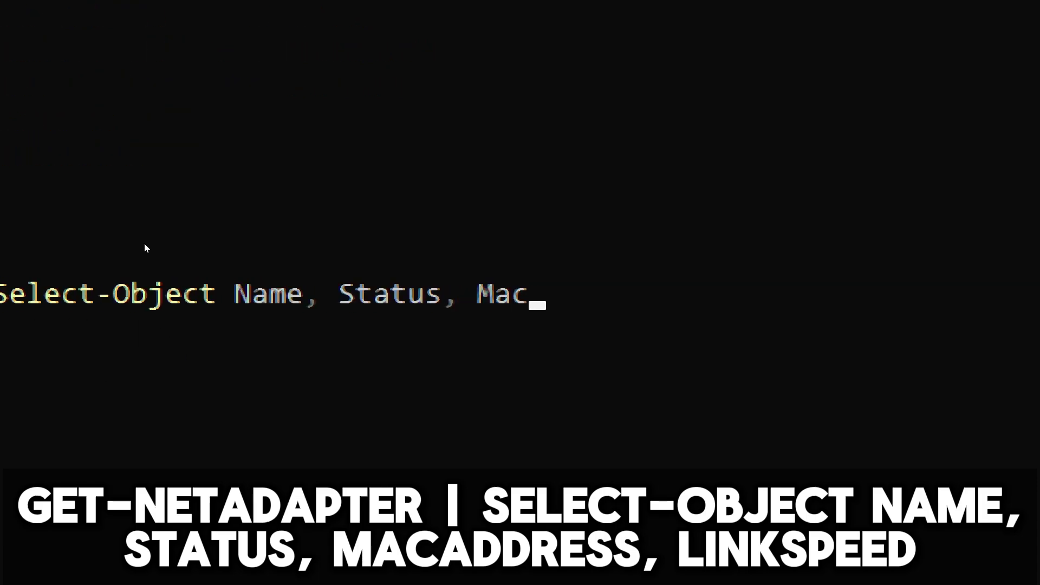
text(Address, Lin)
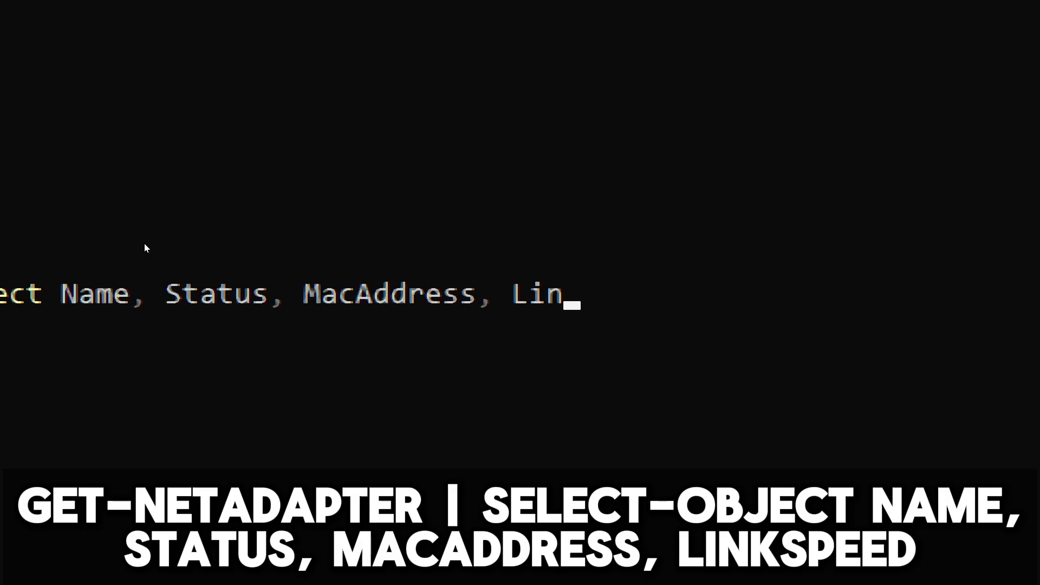
text(kSpeed)
Run Get-NetAdapter selecting Name, Status, MacAddress and LinkSpeed
key(Return)
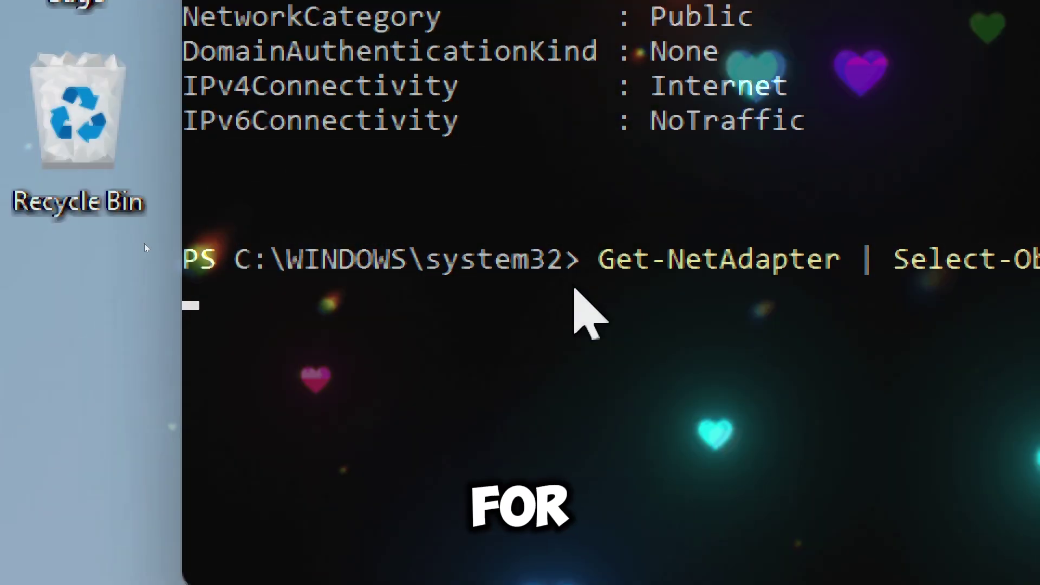